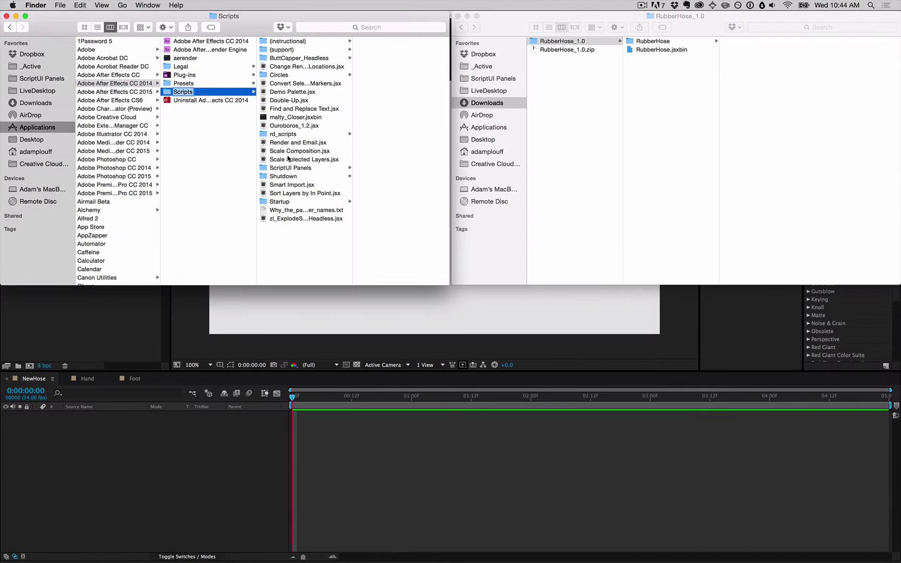
Move RubberHose.jsxbin and the RubberHose folder from Downloads/RubberHose_1.0 into Scripts/ScriptUI Panels.
{"action": "left_click", "coordinate": [586, 41]}
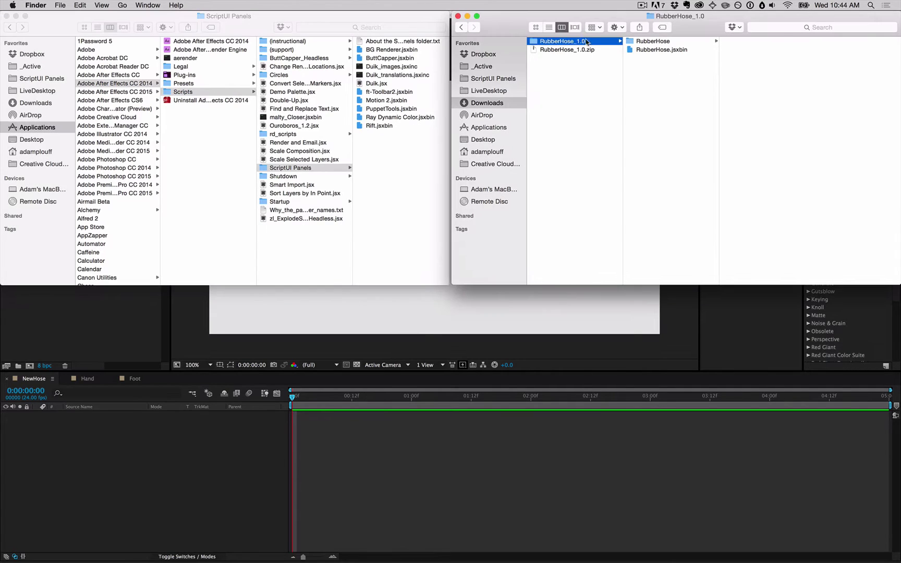
{"action": "left_click", "coordinate": [668, 50]}
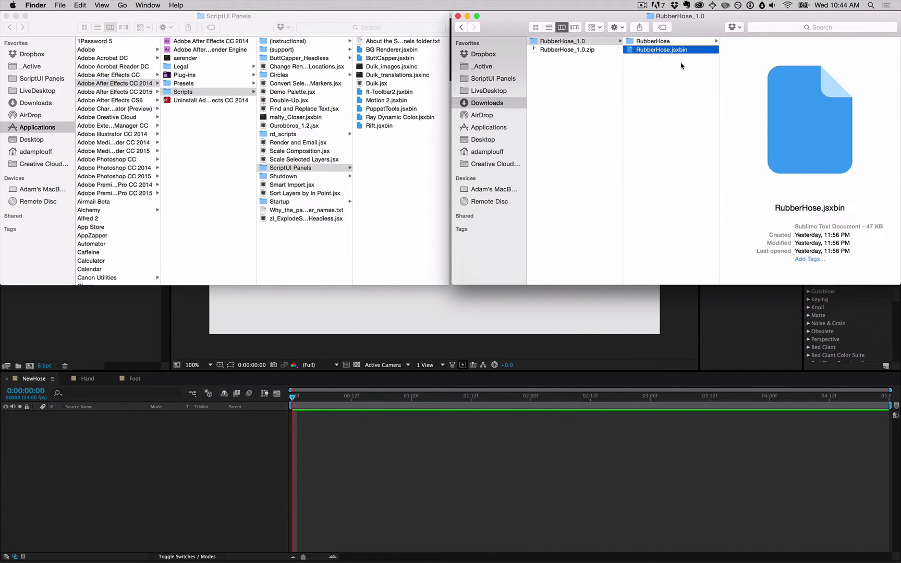
{"action": "left_click", "coordinate": [655, 41], "text": "shift"}
{"action": "left_click_drag", "start_coordinate": [654, 41], "coordinate": [392, 160]}
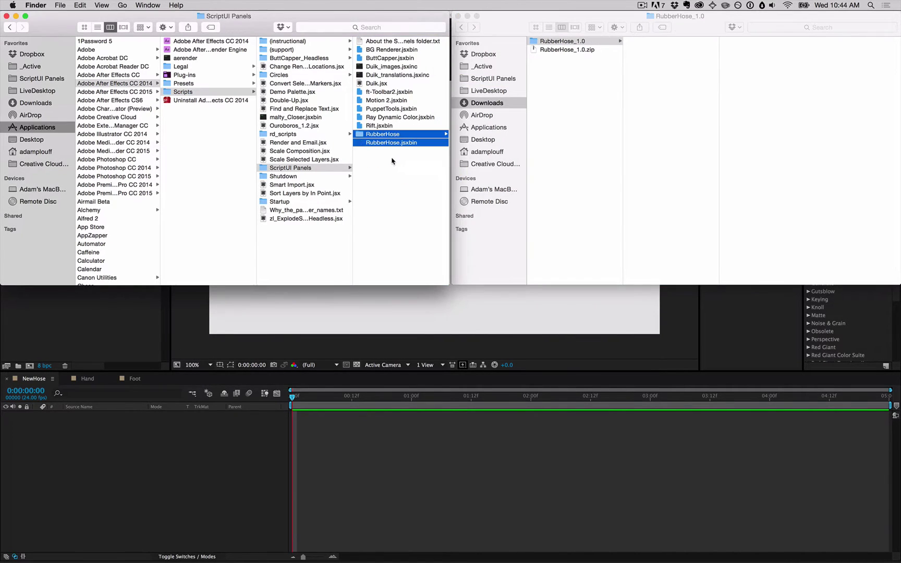
Launch RubberHose.jsxbin from the Window menu, accept its licence, and dock it above ButtCapper.
{"action": "left_click", "coordinate": [311, 354]}
{"action": "left_click", "coordinate": [289, 5]}
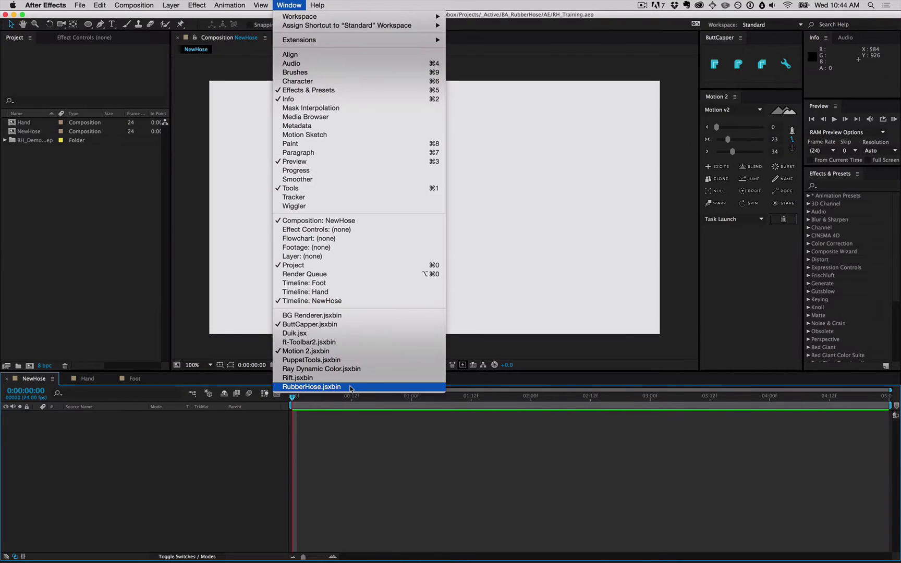
{"action": "left_click", "coordinate": [349, 387]}
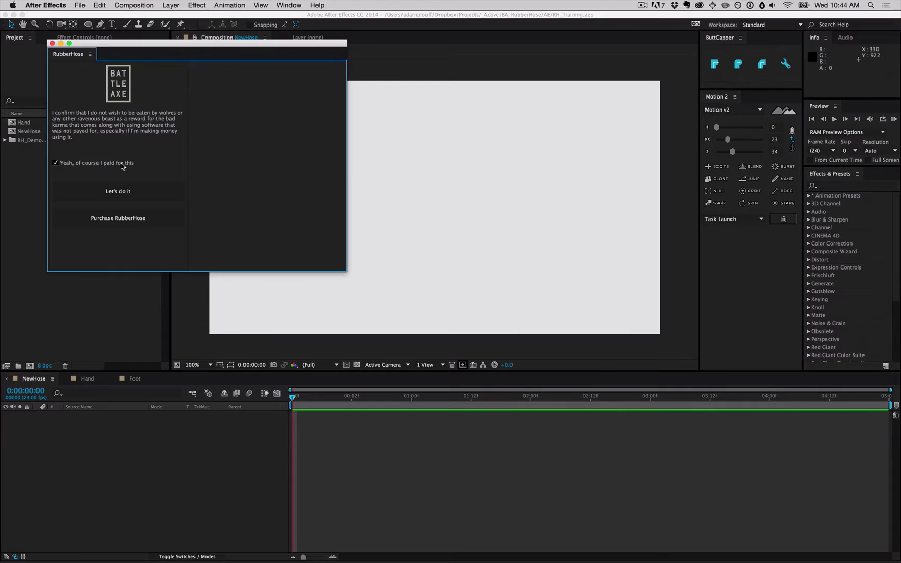
{"action": "left_click", "coordinate": [118, 191]}
{"action": "left_click_drag", "start_coordinate": [48, 54], "coordinate": [735, 46]}
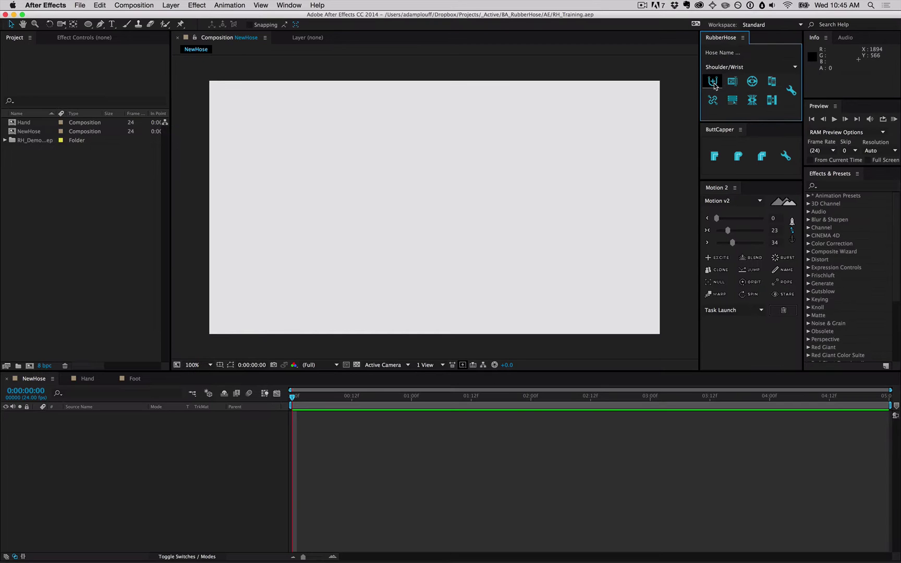
Create Hose 1 with New RubberHose system, test pulling its wrist, then undo.
{"action": "left_click", "coordinate": [588, 137]}
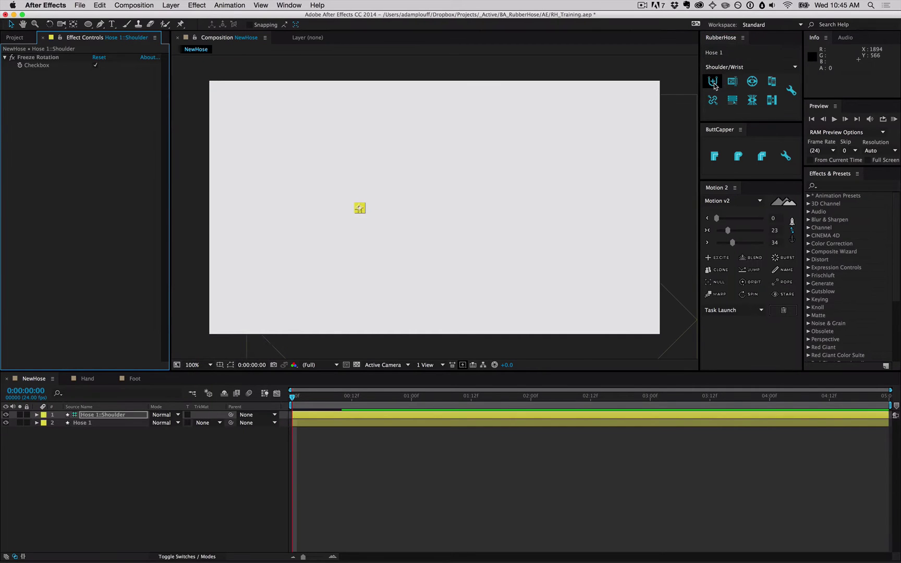
{"action": "left_click", "coordinate": [112, 415]}
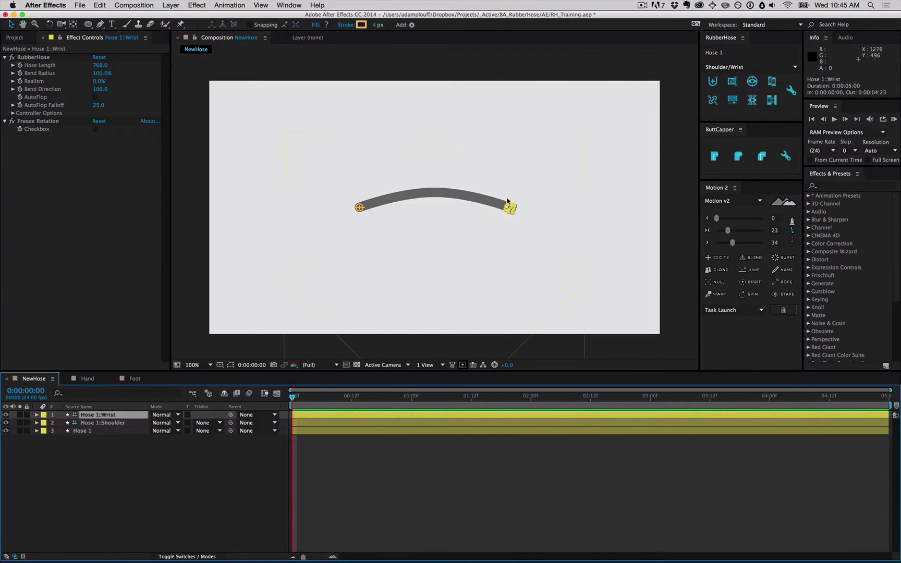
{"action": "left_click_drag", "start_coordinate": [509, 207], "coordinate": [557, 205]}
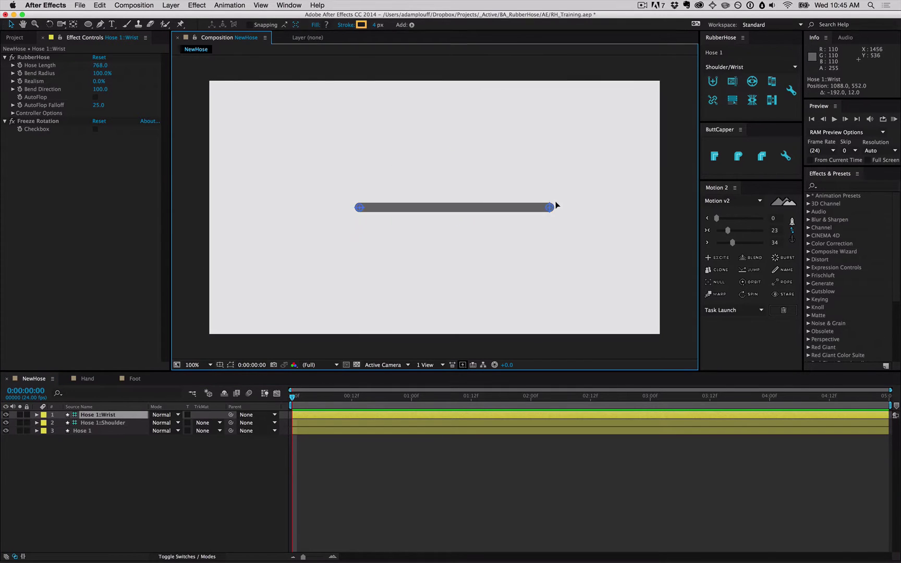
{"action": "key", "text": "super+z"}
{"action": "key", "text": "super+z"}
{"action": "key", "text": "super+z"}
{"action": "key", "text": "super+z"}
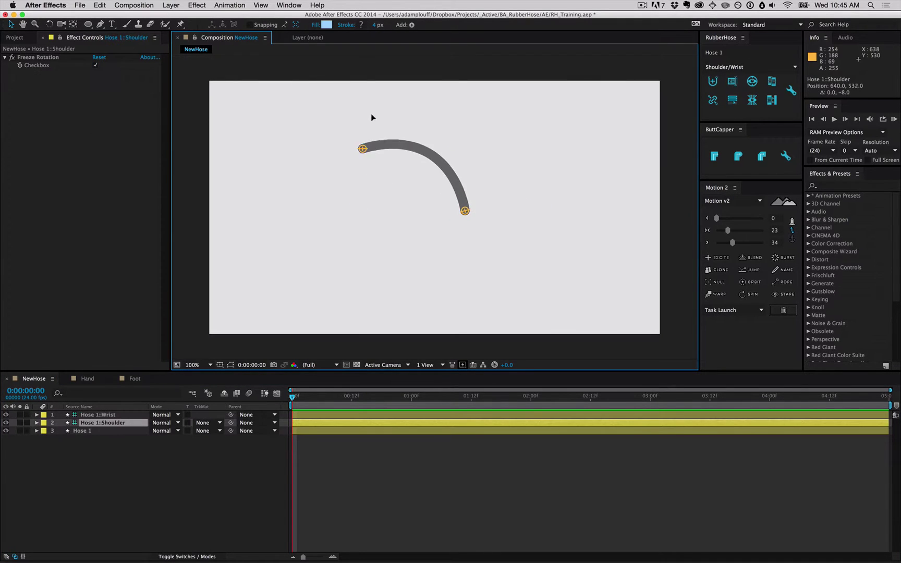
Bend Hose 1 by moving the shoulder and wrist controllers, ending with the wrist pulled right.
{"action": "left_click_drag", "start_coordinate": [372, 117], "coordinate": [313, 162]}
{"action": "left_click_drag", "start_coordinate": [465, 211], "coordinate": [396, 225]}
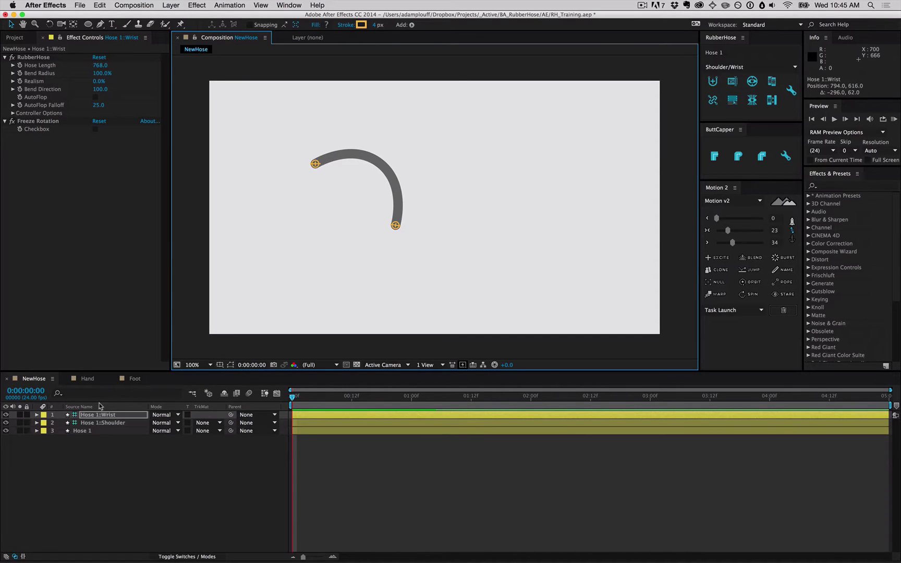
{"action": "left_click", "coordinate": [116, 425]}
{"action": "left_click_drag", "start_coordinate": [315, 163], "coordinate": [385, 199]}
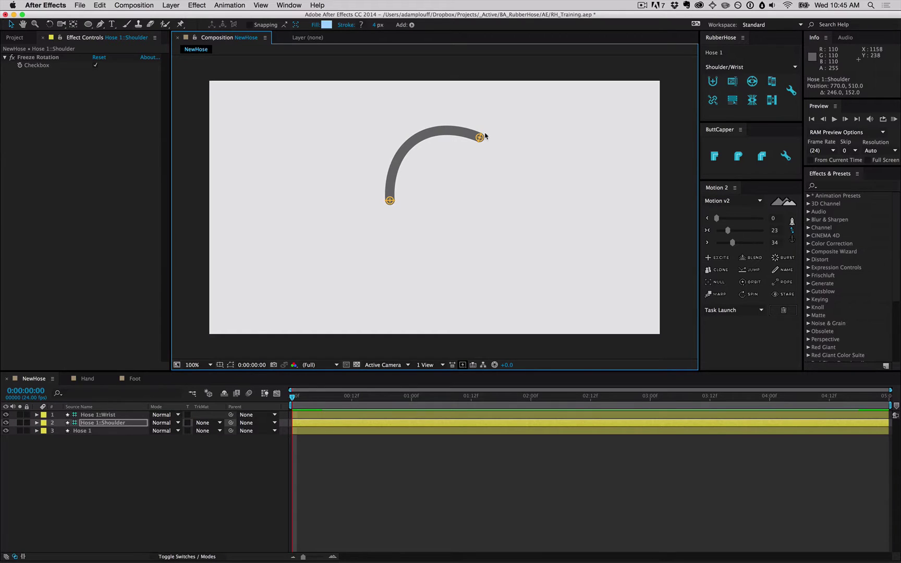
{"action": "left_click_drag", "start_coordinate": [479, 138], "coordinate": [564, 148]}
Drag the wrist down-left so Hose 1 arcs rightward, then select Hose 1::Wrist's RubberHose effect.
{"action": "left_click", "coordinate": [495, 183]}
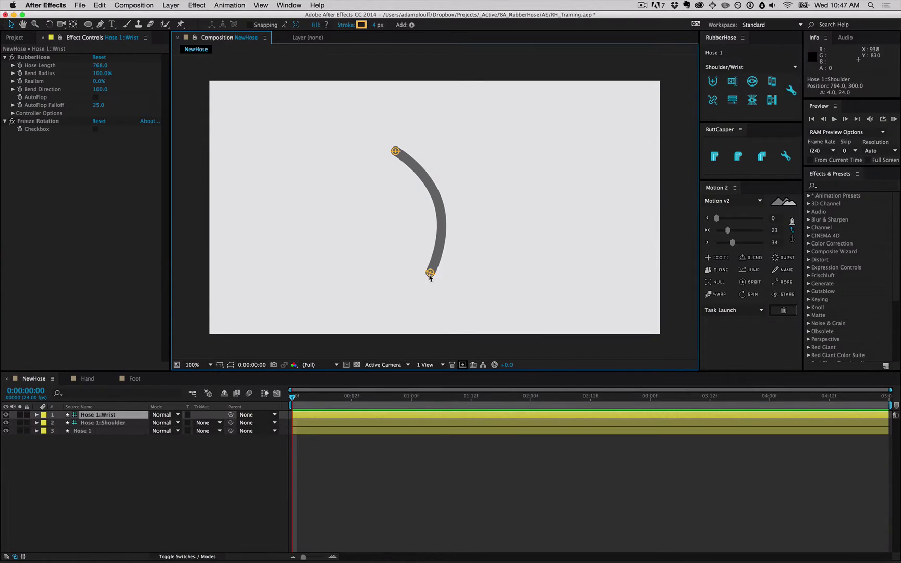
{"action": "left_click_drag", "start_coordinate": [432, 270], "coordinate": [385, 278]}
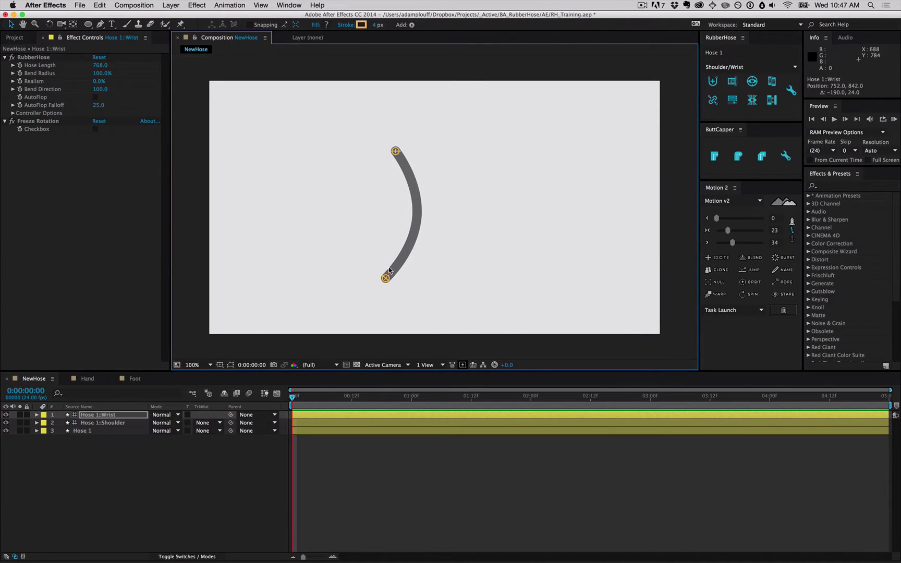
{"action": "left_click", "coordinate": [125, 422]}
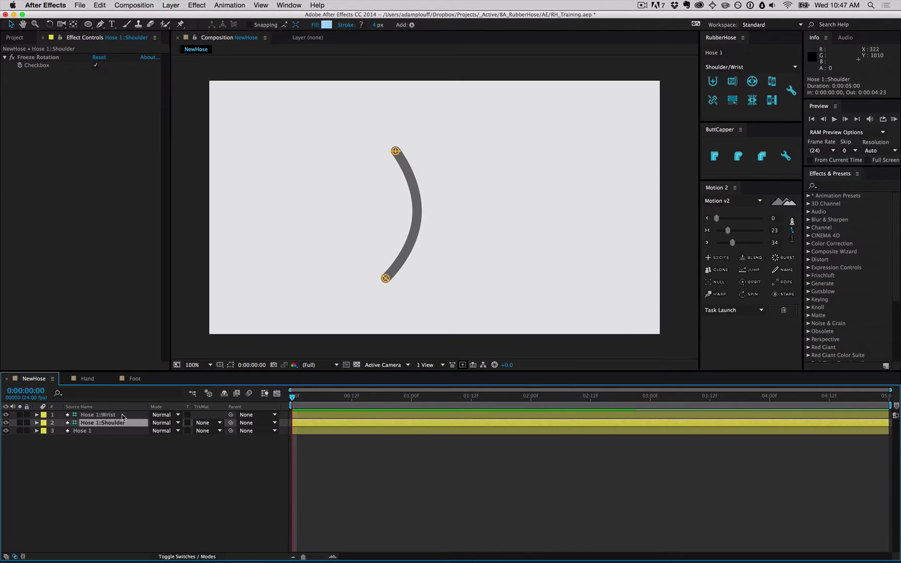
{"action": "left_click", "coordinate": [123, 416]}
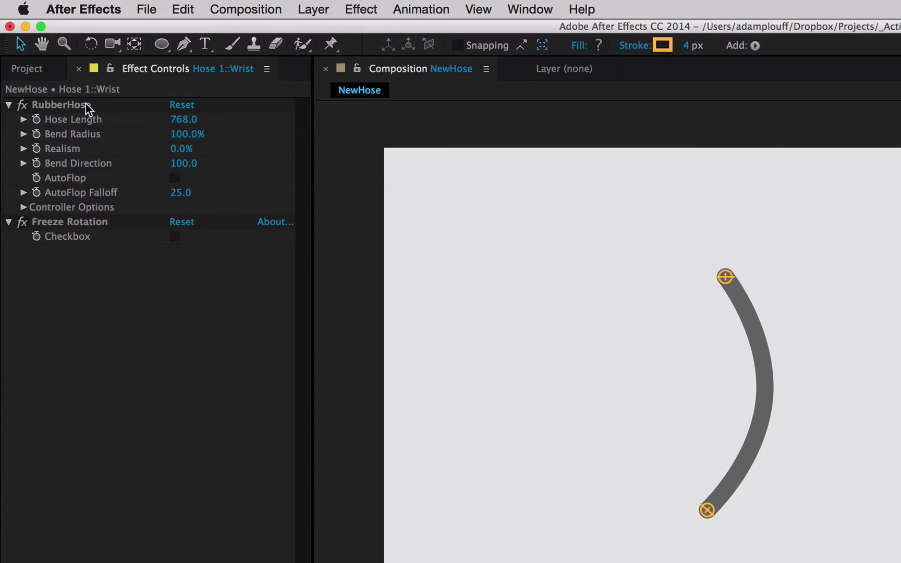
{"action": "left_click", "coordinate": [46, 56]}
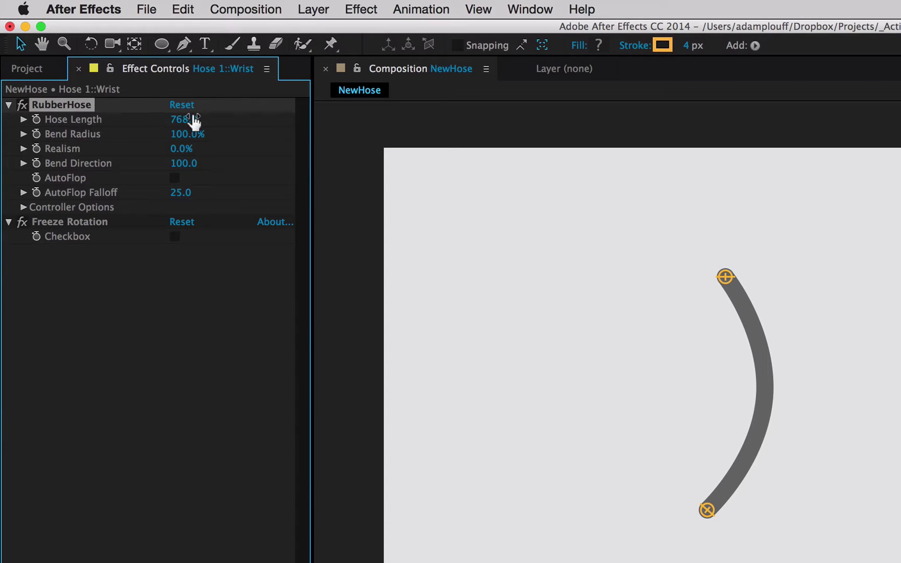
Scrub the wrist's Hose Length through values like 838, moving the wrist to compare the arc.
{"action": "left_click_drag", "start_coordinate": [181, 121], "coordinate": [152, 106]}
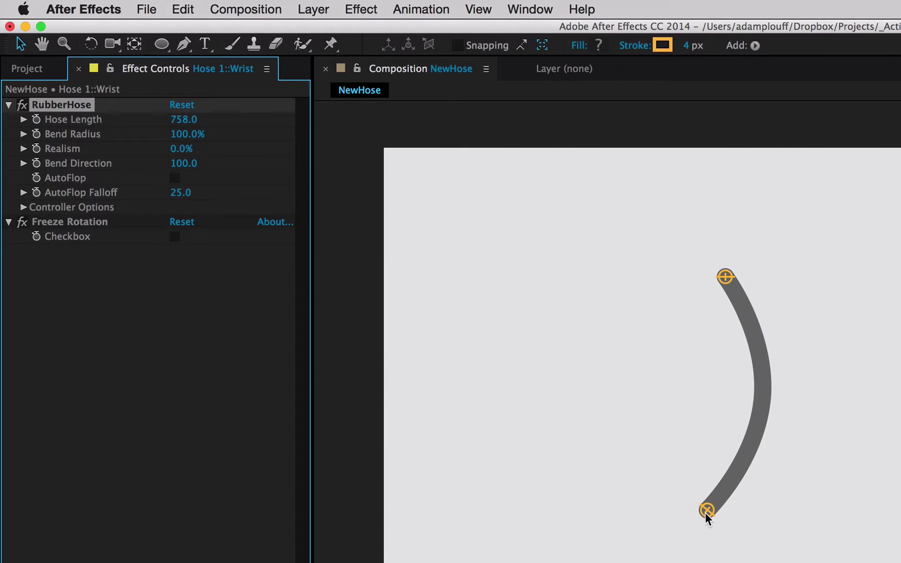
{"action": "left_click_drag", "start_coordinate": [176, 113], "coordinate": [179, 113]}
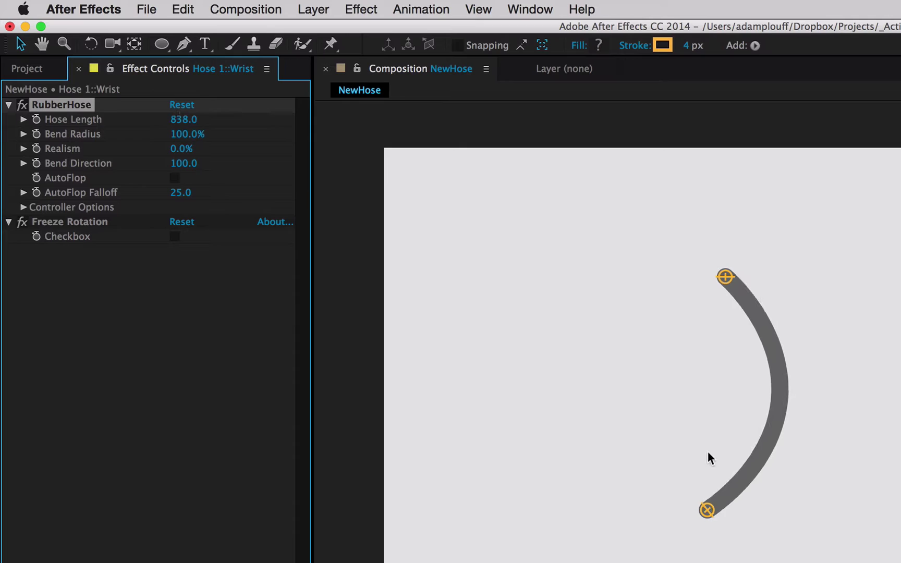
{"action": "left_click_drag", "start_coordinate": [705, 517], "coordinate": [746, 465]}
{"action": "left_click_drag", "start_coordinate": [185, 120], "coordinate": [150, 110]}
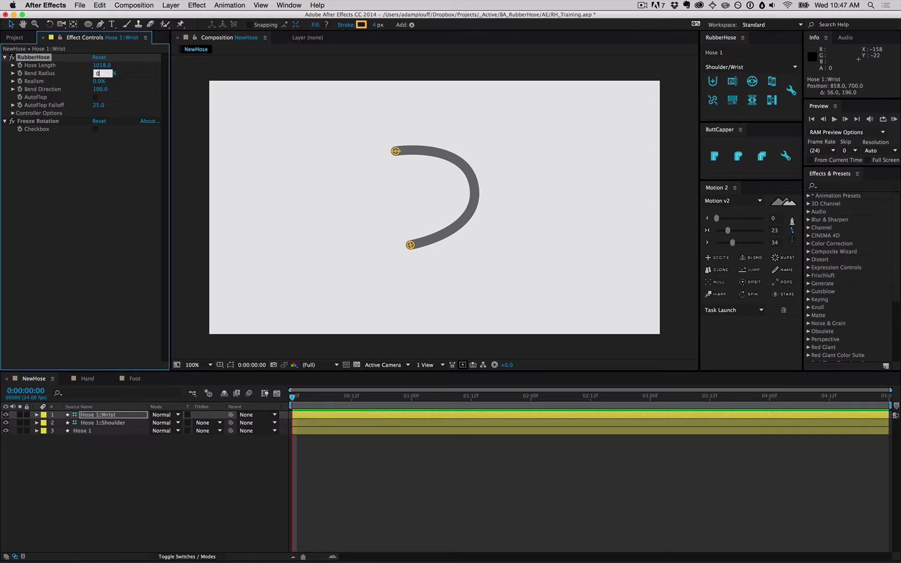
Set Bend Radius to 0% for a sharp elbow, then raise it to 42% for a rounded bend.
{"action": "key", "text": "Return"}
{"action": "left_click_drag", "start_coordinate": [409, 244], "coordinate": [442, 257]}
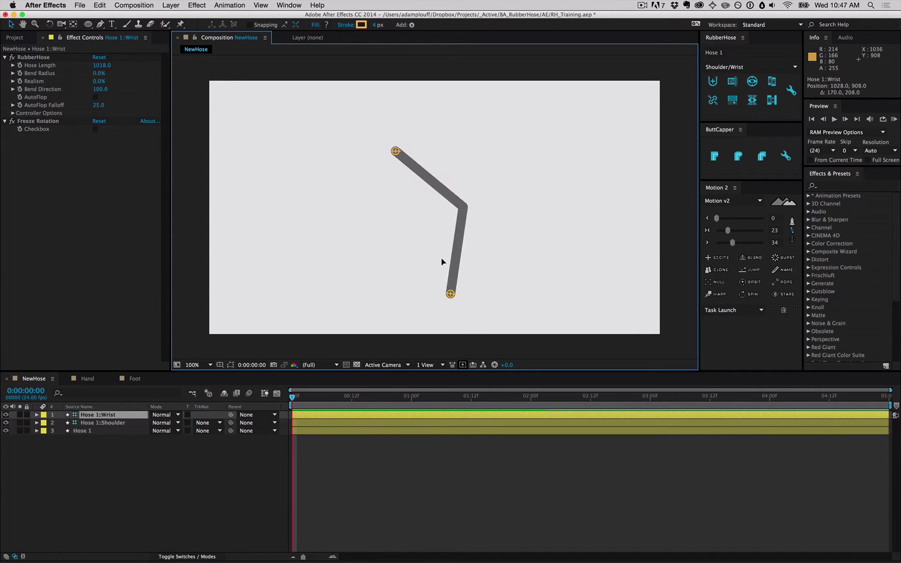
{"action": "mouse_move", "coordinate": [396, 151]}
{"action": "left_mouse_down"}
{"action": "mouse_move", "coordinate": [321, 159]}
{"action": "mouse_move", "coordinate": [387, 166]}
{"action": "left_mouse_up"}
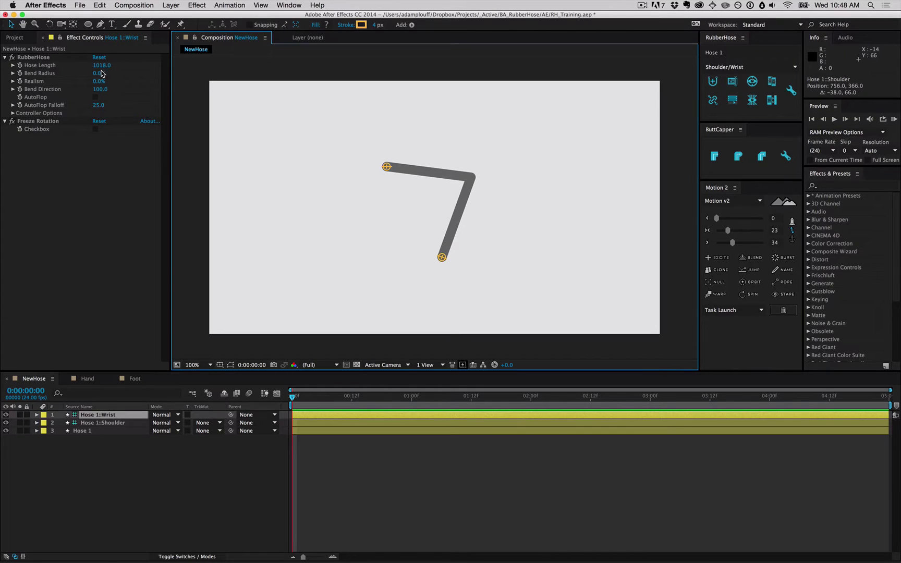
{"action": "left_click_drag", "start_coordinate": [101, 73], "coordinate": [119, 79]}
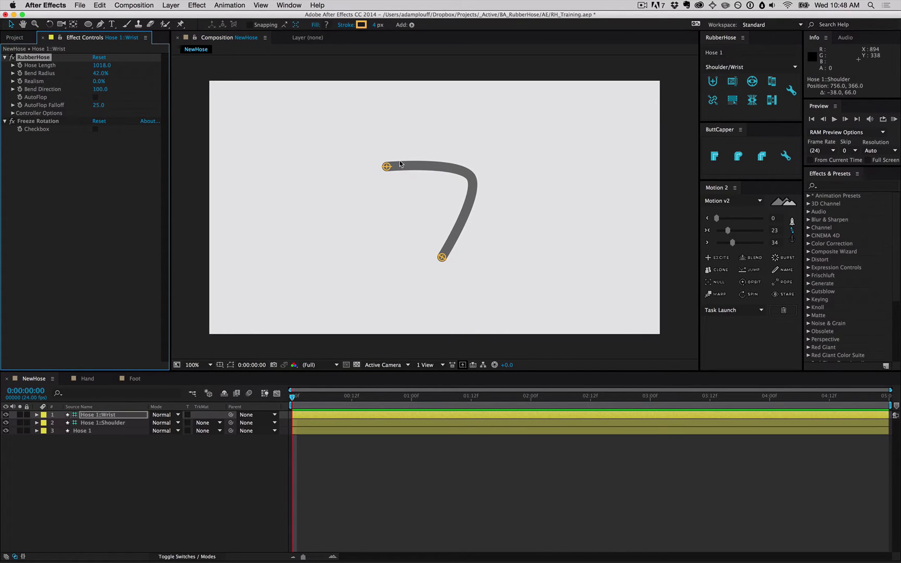
{"action": "left_click_drag", "start_coordinate": [388, 166], "coordinate": [309, 165]}
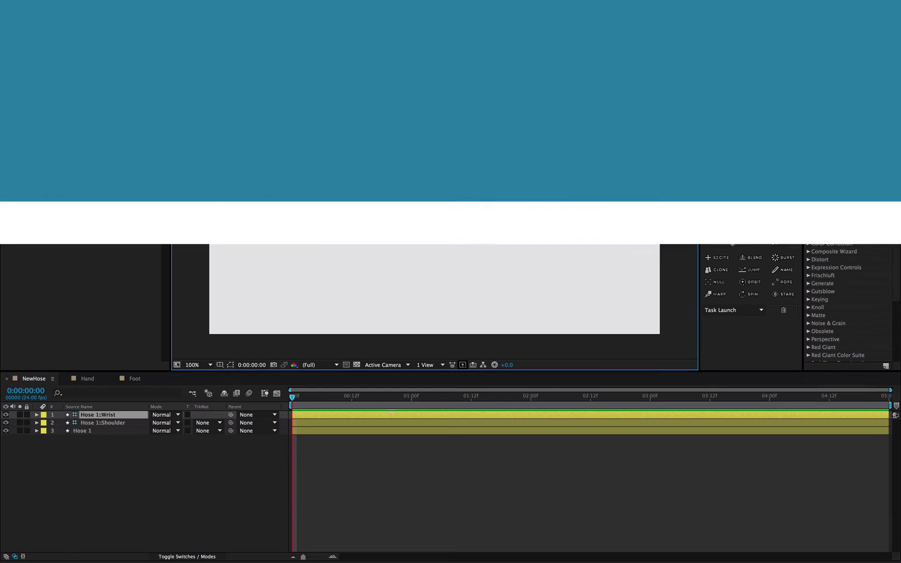
Test Realism at 100% by stretching the hose, then set Realism to 30%.
{"action": "mouse_move", "coordinate": [502, 160]}
{"action": "left_mouse_down"}
{"action": "mouse_move", "coordinate": [556, 160]}
{"action": "mouse_move", "coordinate": [427, 161]}
{"action": "mouse_move", "coordinate": [553, 158]}
{"action": "left_mouse_up"}
{"action": "left_click", "coordinate": [183, 136]}
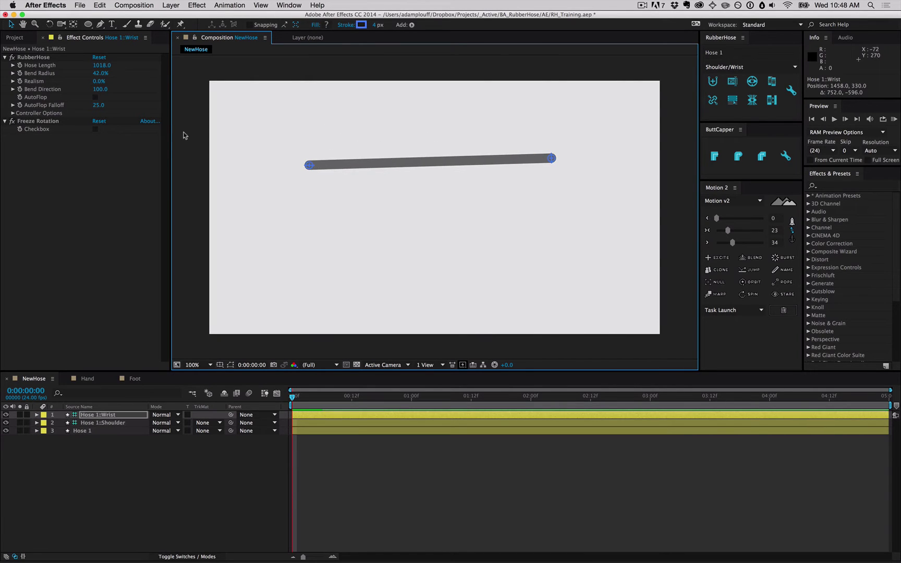
{"action": "left_click", "coordinate": [95, 81]}
{"action": "key", "text": "Return"}
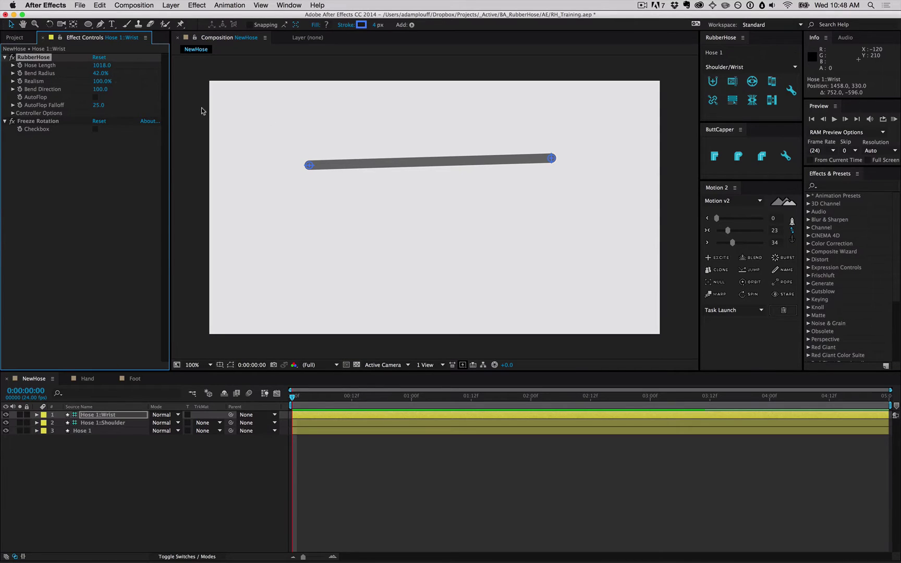
{"action": "mouse_move", "coordinate": [545, 158]}
{"action": "left_mouse_down"}
{"action": "mouse_move", "coordinate": [529, 157]}
{"action": "mouse_move", "coordinate": [547, 158]}
{"action": "left_mouse_up"}
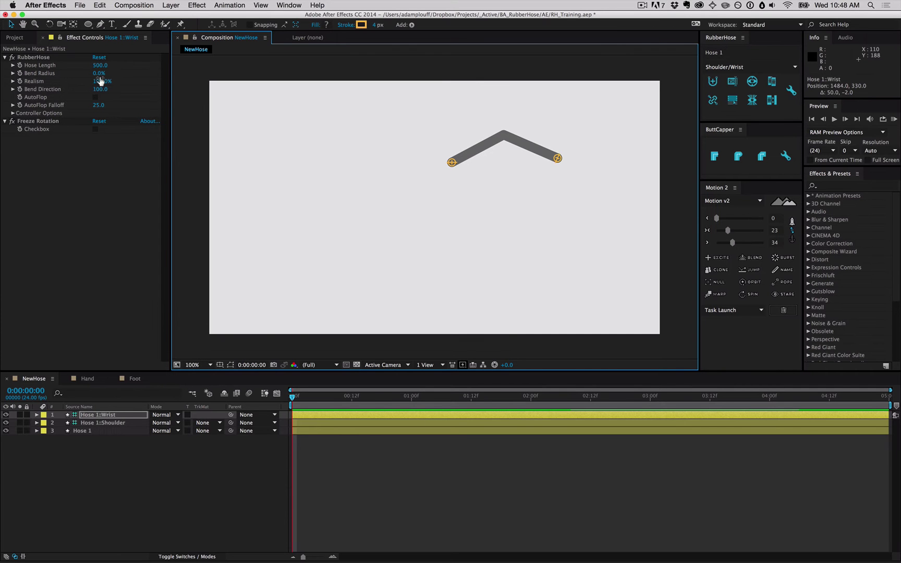
{"action": "left_click", "coordinate": [101, 81]}
{"action": "type", "text": "3"}
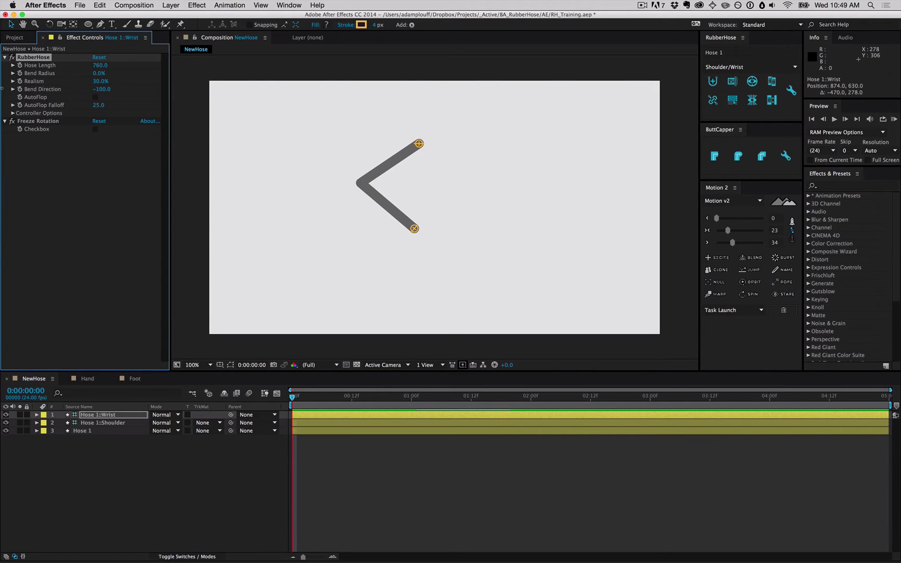
Flip Hose 1's Bend Direction from -100 to 100 and nudge the shoulder right.
{"action": "left_click_drag", "start_coordinate": [415, 229], "coordinate": [457, 249]}
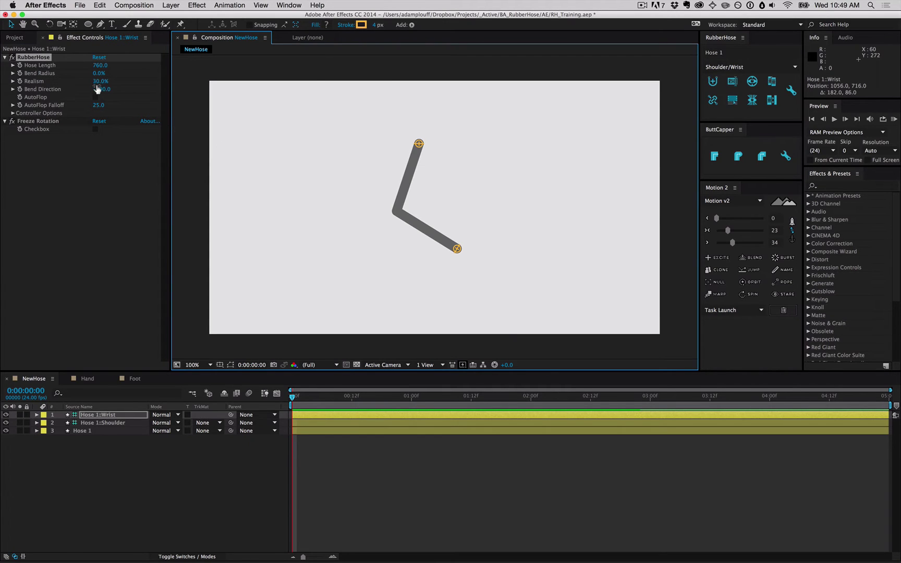
{"action": "left_click_drag", "start_coordinate": [97, 89], "coordinate": [285, 90]}
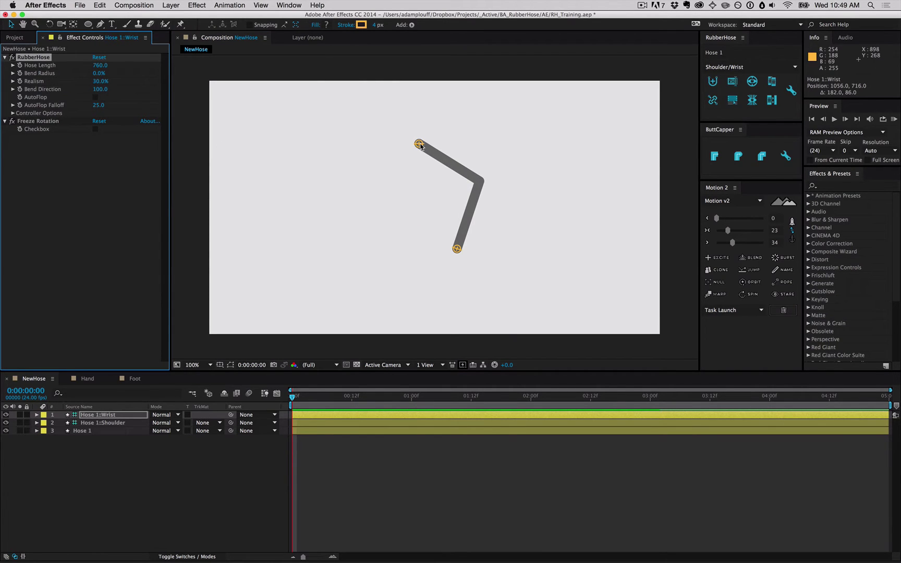
{"action": "left_click_drag", "start_coordinate": [420, 145], "coordinate": [444, 142]}
{"action": "left_click", "coordinate": [464, 248]}
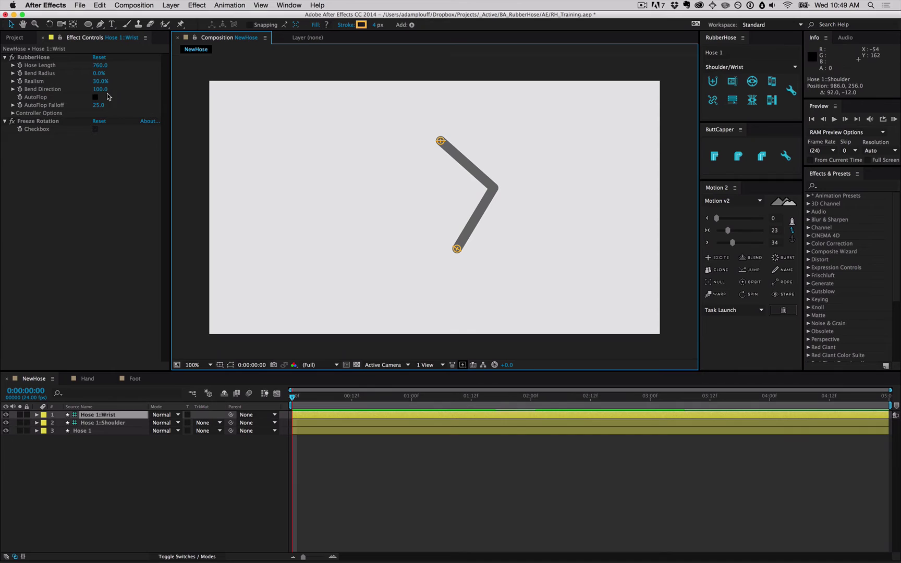
{"action": "left_click", "coordinate": [58, 89]}
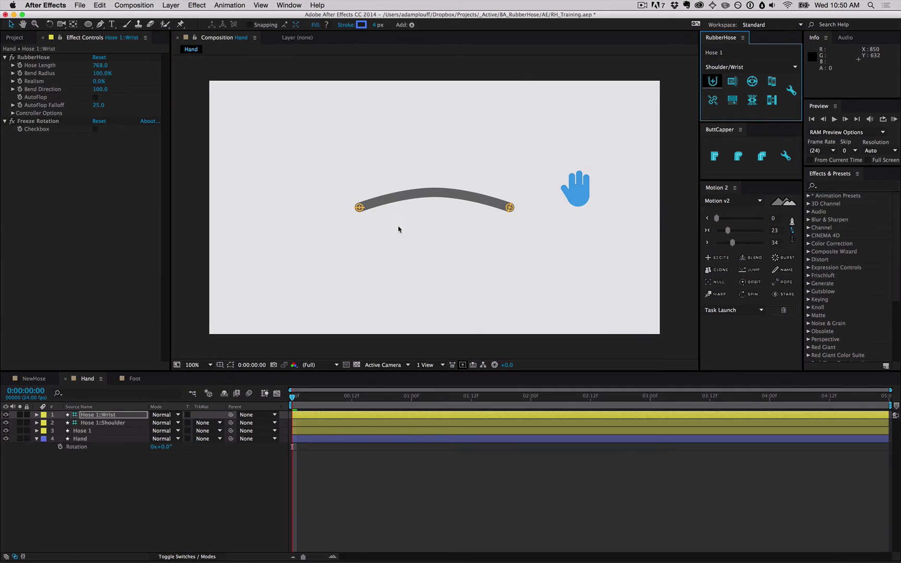
Parent the Hand layer to Hose 1::Wrist using the pick whip.
{"action": "left_click_drag", "start_coordinate": [360, 207], "coordinate": [293, 204]}
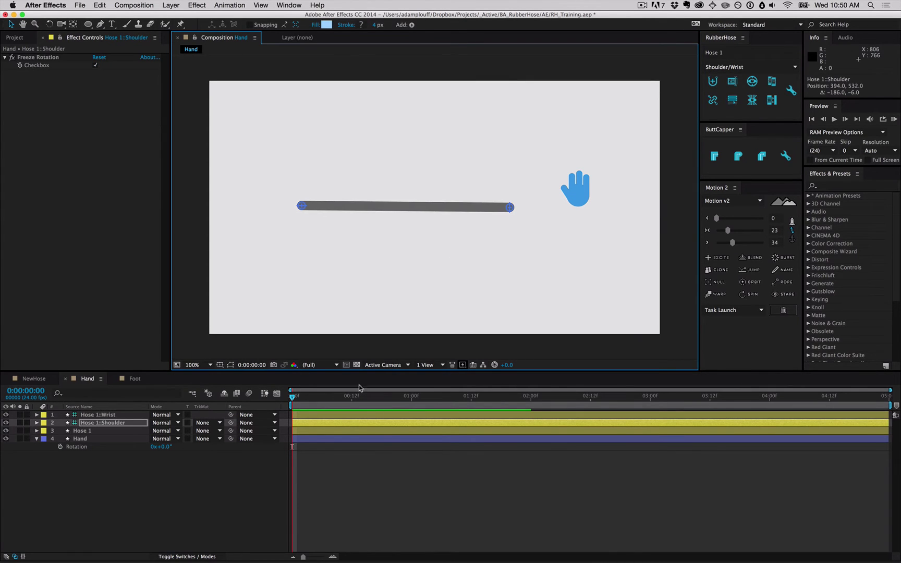
{"action": "left_click", "coordinate": [97, 431]}
{"action": "left_click", "coordinate": [94, 439]}
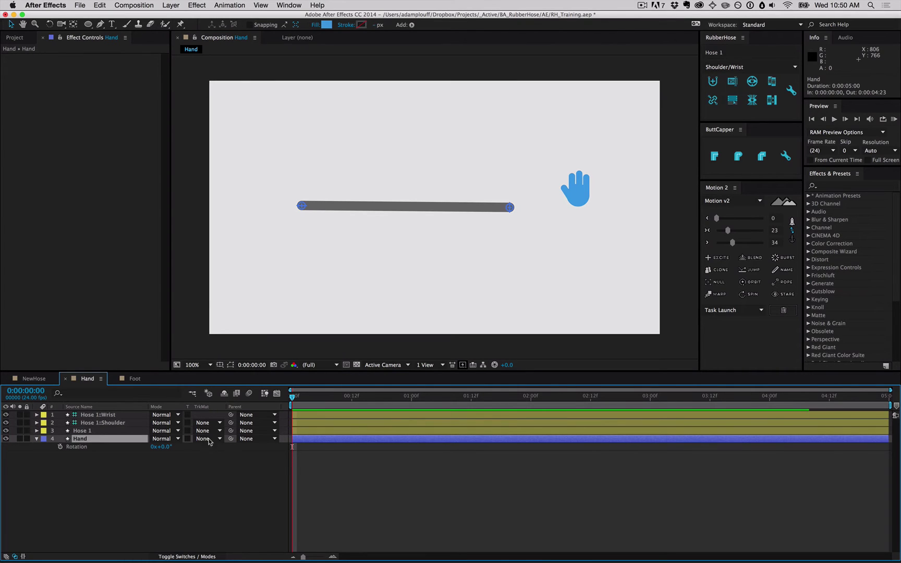
{"action": "left_click_drag", "start_coordinate": [231, 438], "coordinate": [116, 416]}
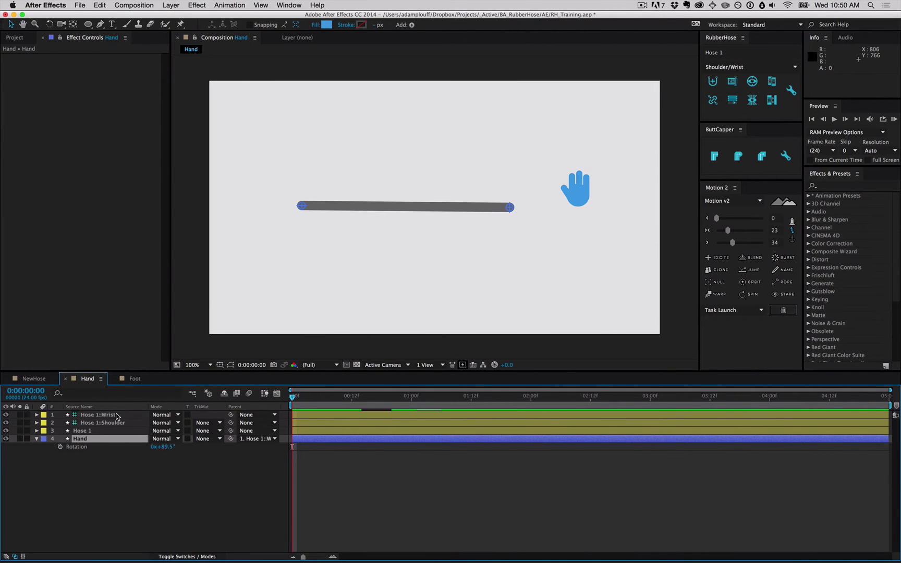
{"action": "left_click", "coordinate": [117, 416]}
{"action": "left_click", "coordinate": [108, 441]}
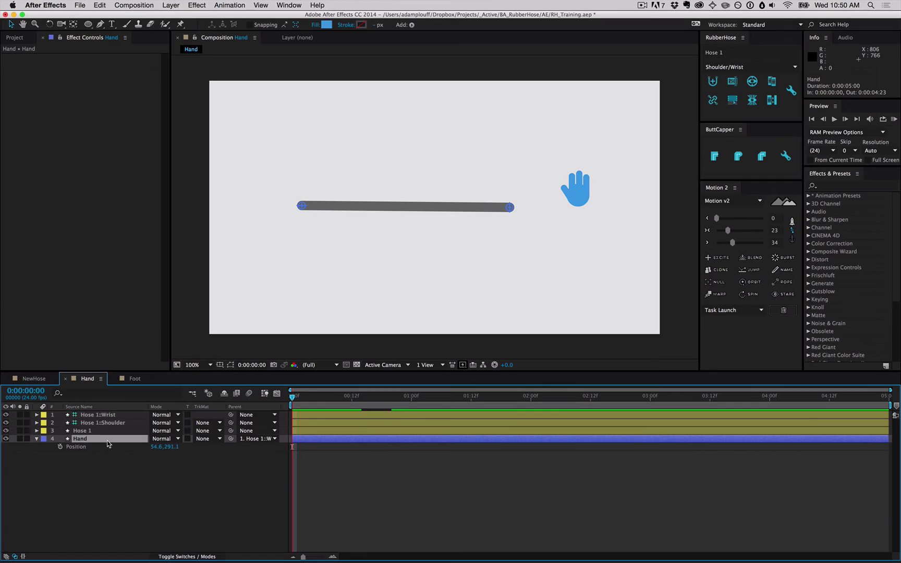
Set the Hand layer's Position to 0, 0 so it sits at the wrist end.
{"action": "left_click", "coordinate": [159, 447]}
{"action": "type", "text": "0"}
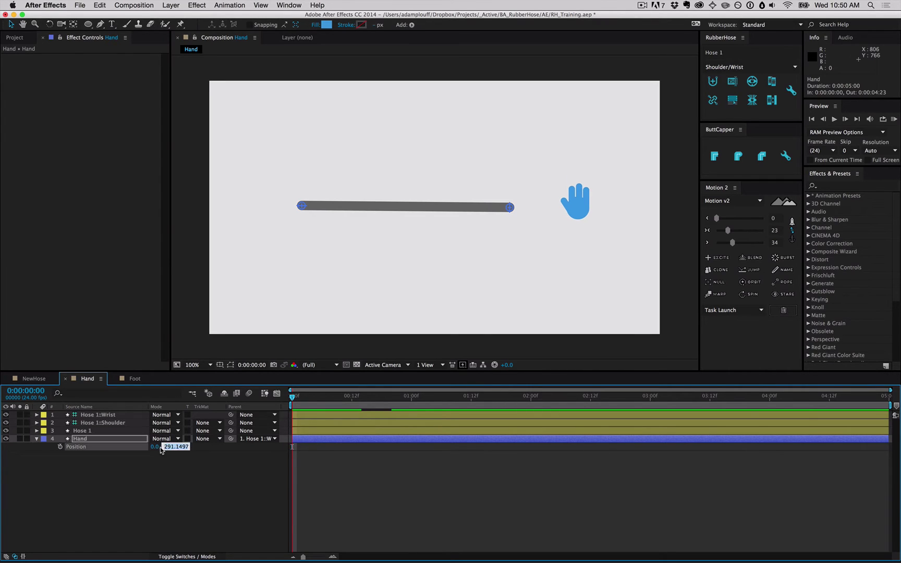
{"action": "key", "text": "Tab"}
{"action": "type", "text": "0"}
{"action": "key", "text": "Return"}
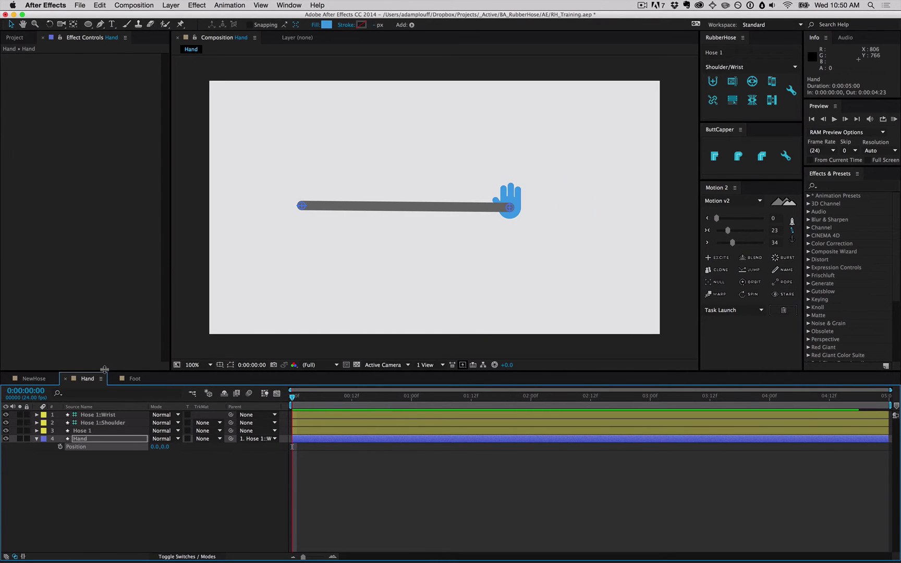
Rotate the hand to 179.5° and move the wrist to check the hand follows.
{"action": "key", "text": "r"}
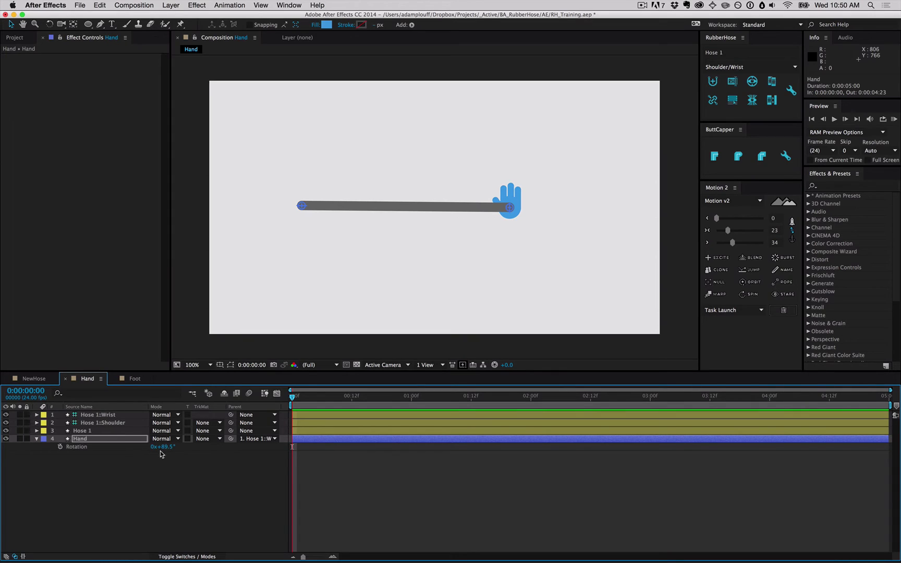
{"action": "left_click_drag", "start_coordinate": [163, 448], "coordinate": [216, 438]}
{"action": "left_click", "coordinate": [113, 415]}
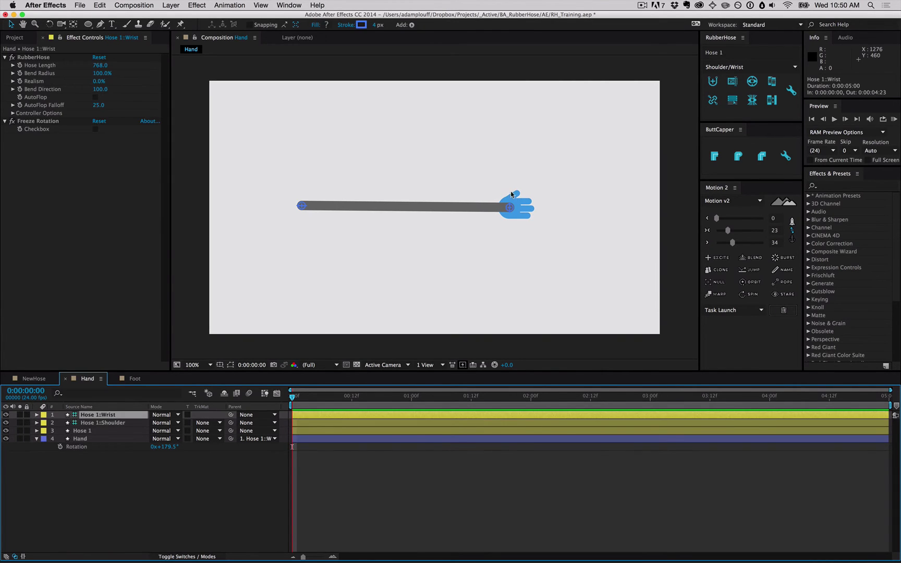
{"action": "left_click_drag", "start_coordinate": [510, 209], "coordinate": [395, 205]}
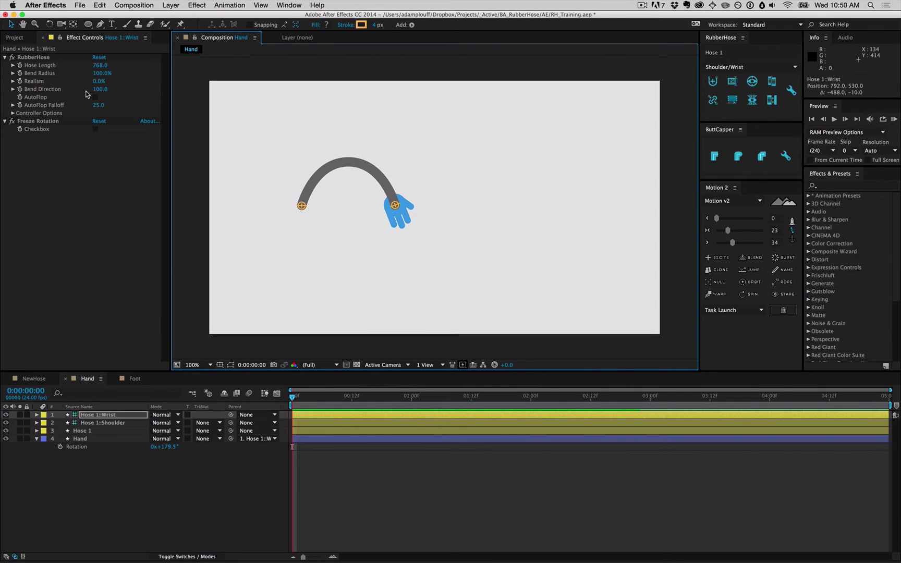
Set Bend Direction to -100, reposition shoulder and wrist, and set Bend Radius to 0.
{"action": "left_click_drag", "start_coordinate": [103, 88], "coordinate": [63, 89]}
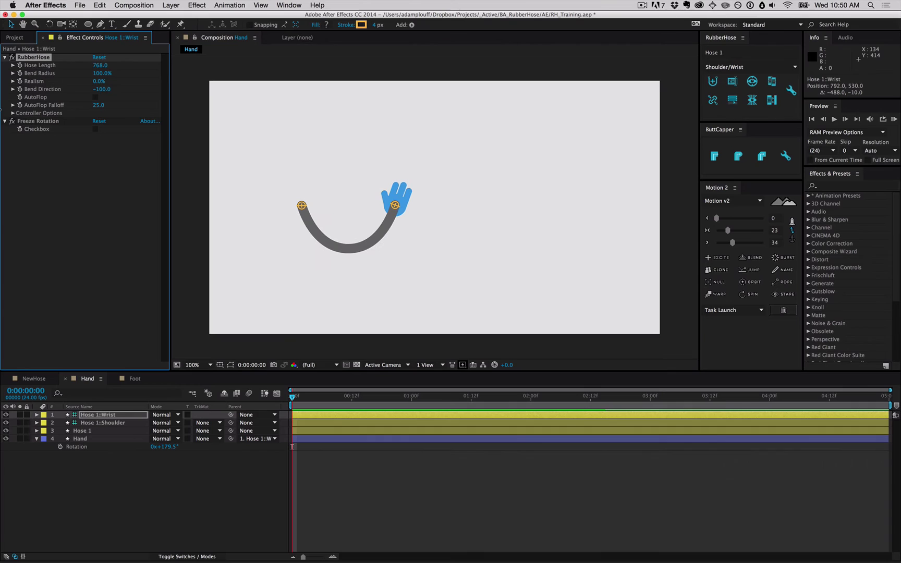
{"action": "left_click_drag", "start_coordinate": [395, 207], "coordinate": [481, 203]}
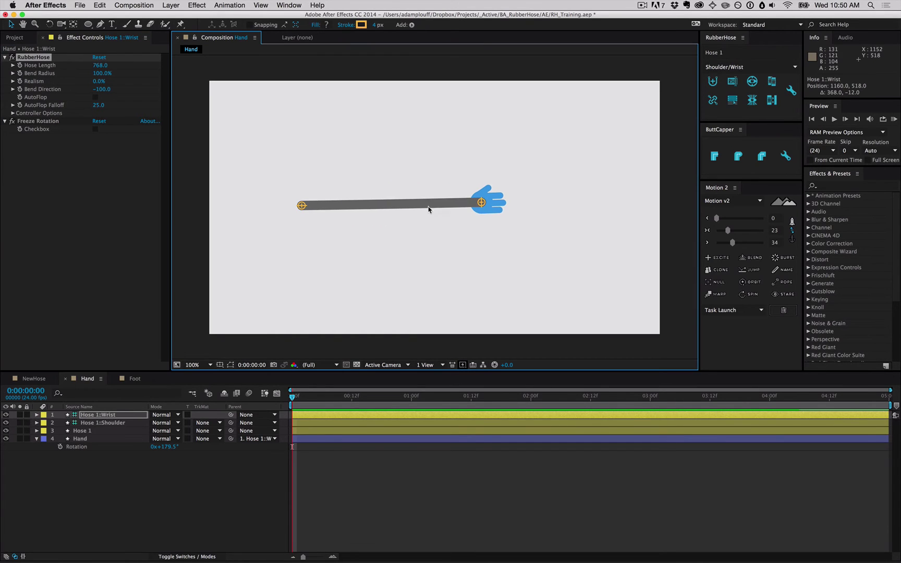
{"action": "left_click_drag", "start_coordinate": [302, 205], "coordinate": [395, 153]}
{"action": "left_click_drag", "start_coordinate": [482, 203], "coordinate": [467, 235]}
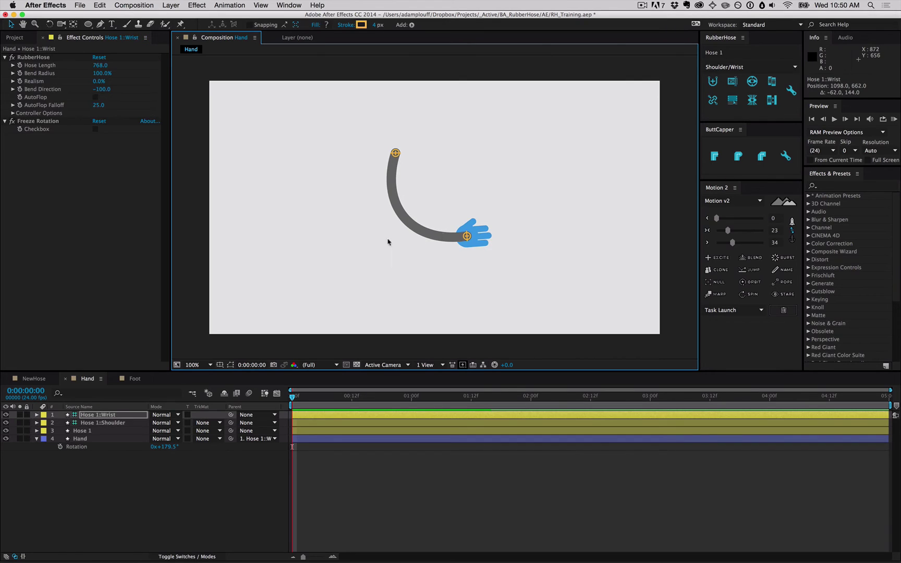
{"action": "left_click", "coordinate": [98, 73]}
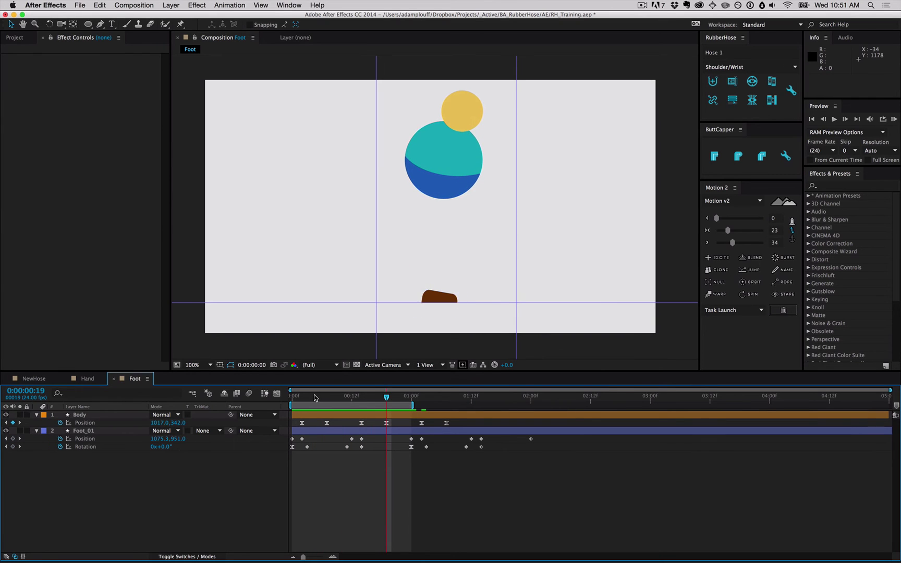
Duplicate Foot_01 as Foot_02 and shift its layer 12 frames earlier.
{"action": "key", "text": "space"}
{"action": "left_click", "coordinate": [359, 298]}
{"action": "key", "text": "ctrl+d"}
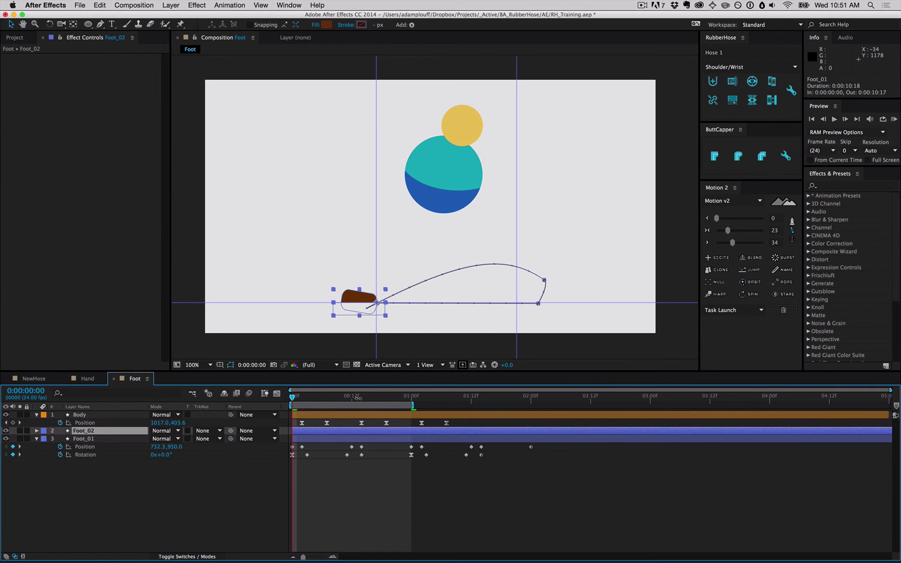
{"action": "left_click", "coordinate": [358, 398]}
{"action": "left_click_drag", "start_coordinate": [353, 432], "coordinate": [294, 432]}
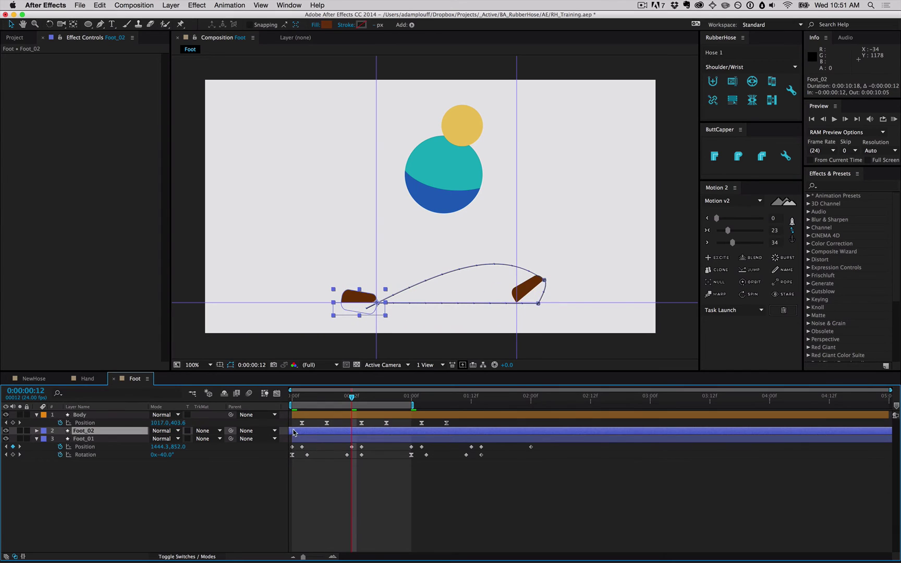
Preview the two-foot walk, then deselect layers and return to the first frame.
{"action": "key", "text": "space"}
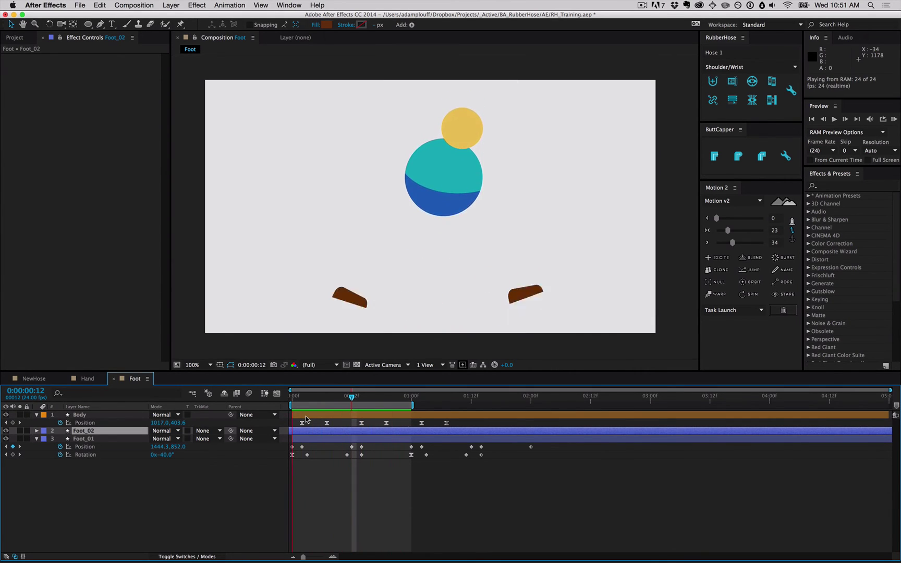
{"action": "key", "text": "space"}
{"action": "left_click", "coordinate": [320, 477]}
{"action": "key", "text": "Home"}
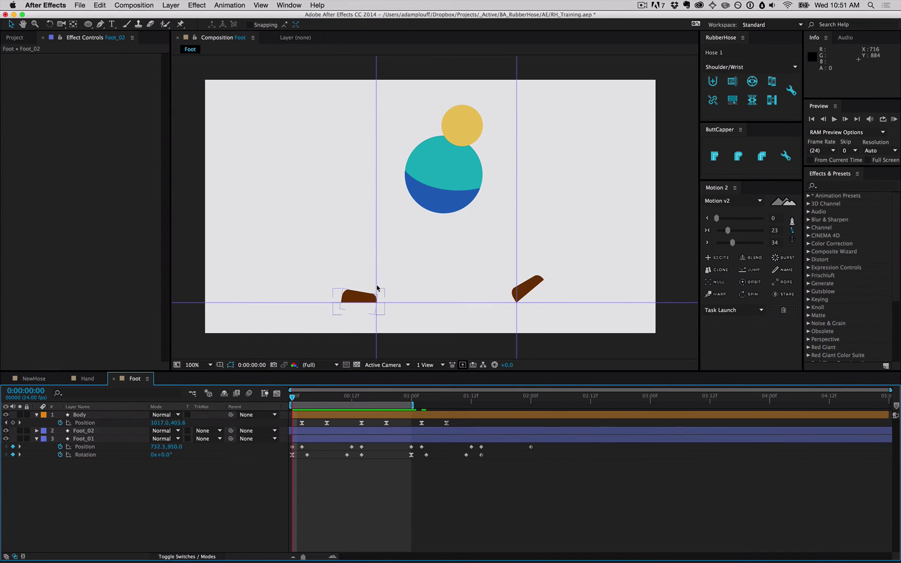
Create Hose 1 with its ankle on the left foot, hip on the blue body, and Hose Length 618.0.
{"action": "left_click", "coordinate": [713, 81]}
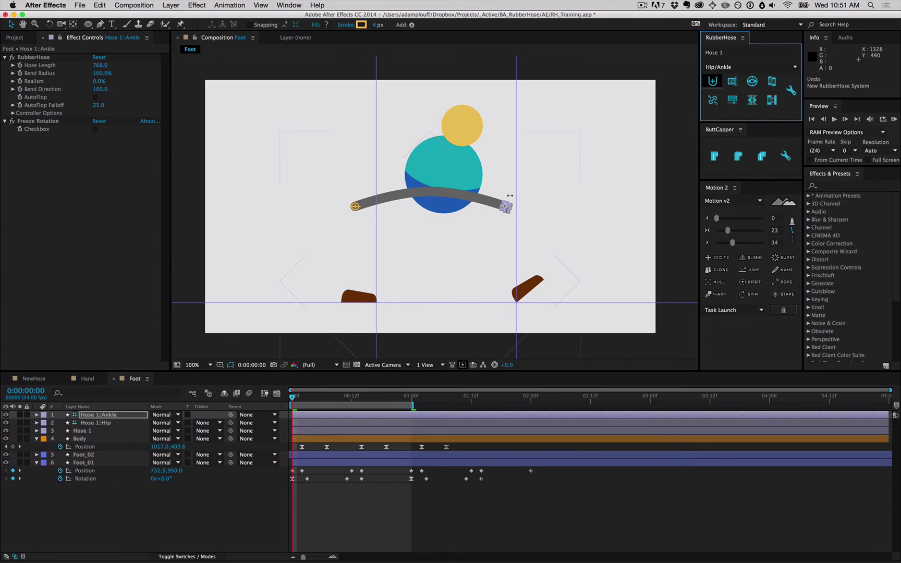
{"action": "left_click_drag", "start_coordinate": [505, 208], "coordinate": [349, 295]}
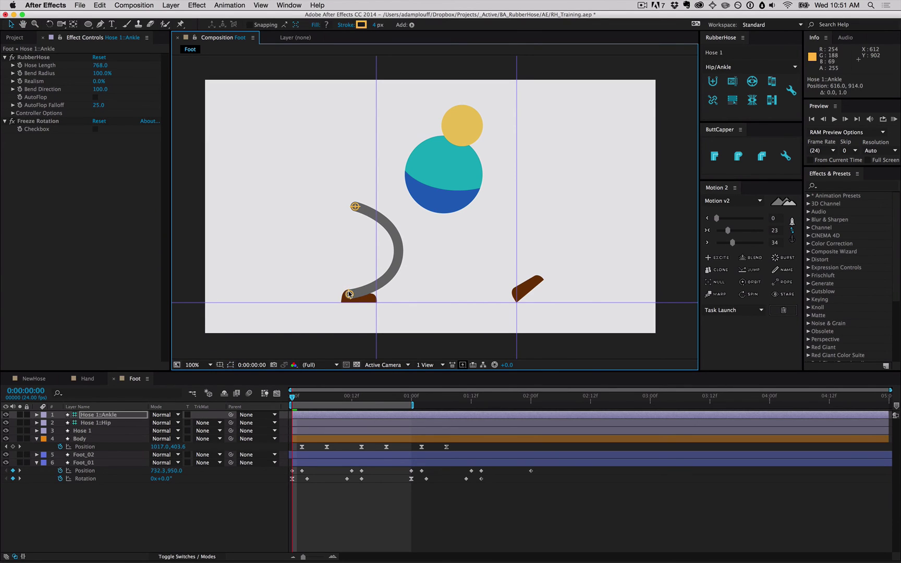
{"action": "left_click", "coordinate": [106, 425]}
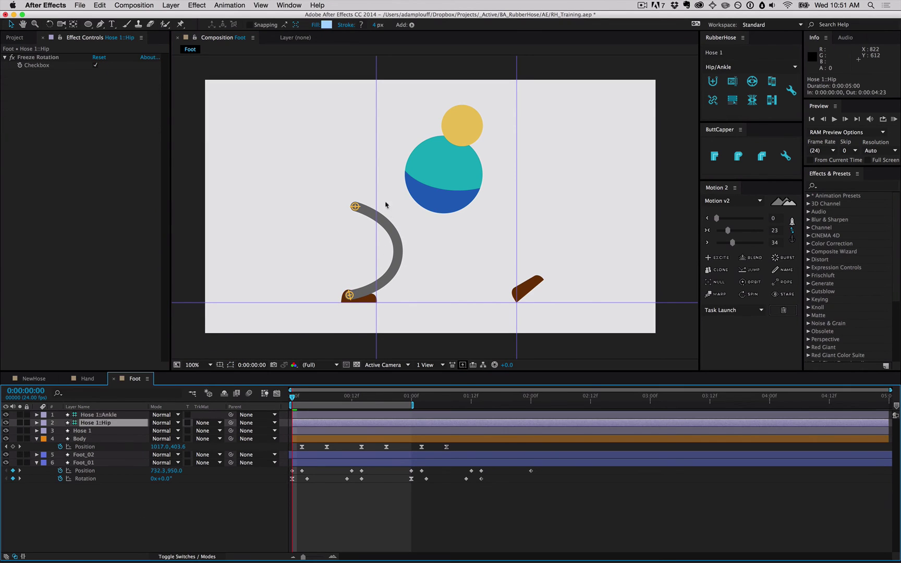
{"action": "left_click_drag", "start_coordinate": [355, 206], "coordinate": [440, 199]}
{"action": "left_click", "coordinate": [115, 415]}
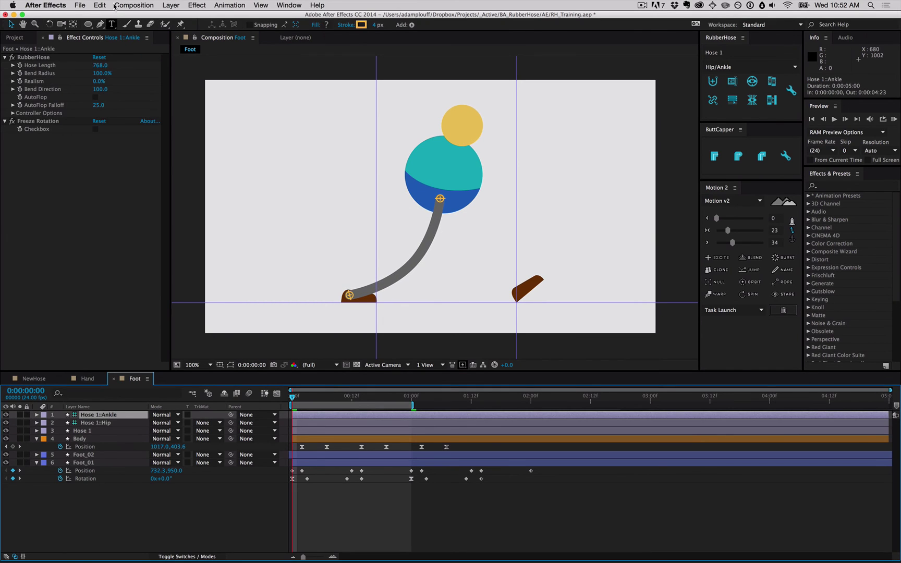
{"action": "mouse_move", "coordinate": [97, 65]}
{"action": "left_mouse_down"}
{"action": "mouse_move", "coordinate": [89, 63]}
{"action": "mouse_move", "coordinate": [107, 74]}
{"action": "left_mouse_up"}
Parent Hose 1::Hip to Body and Hose 1::Ankle to Foot_01, then preview the walking leg.
{"action": "left_click", "coordinate": [135, 423]}
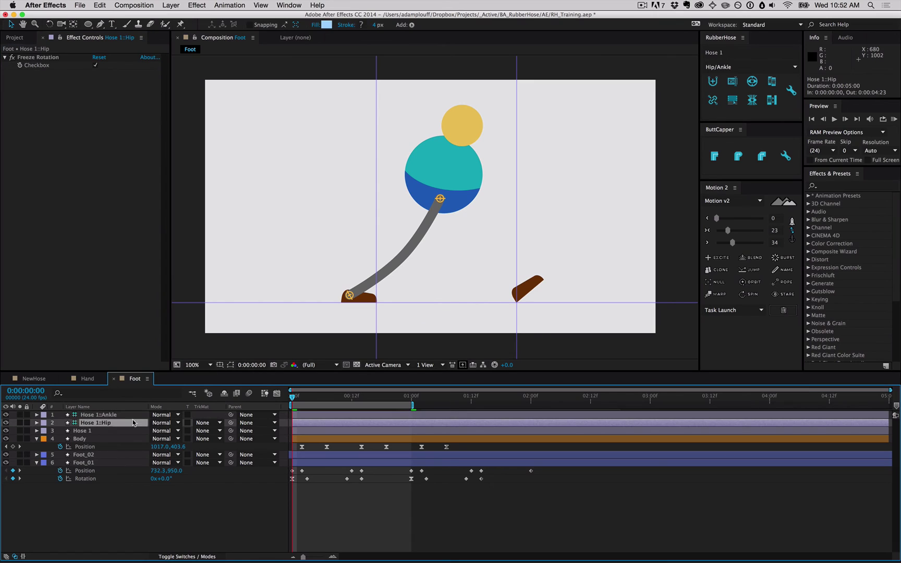
{"action": "left_click_drag", "start_coordinate": [231, 425], "coordinate": [104, 438]}
{"action": "left_click", "coordinate": [253, 413]}
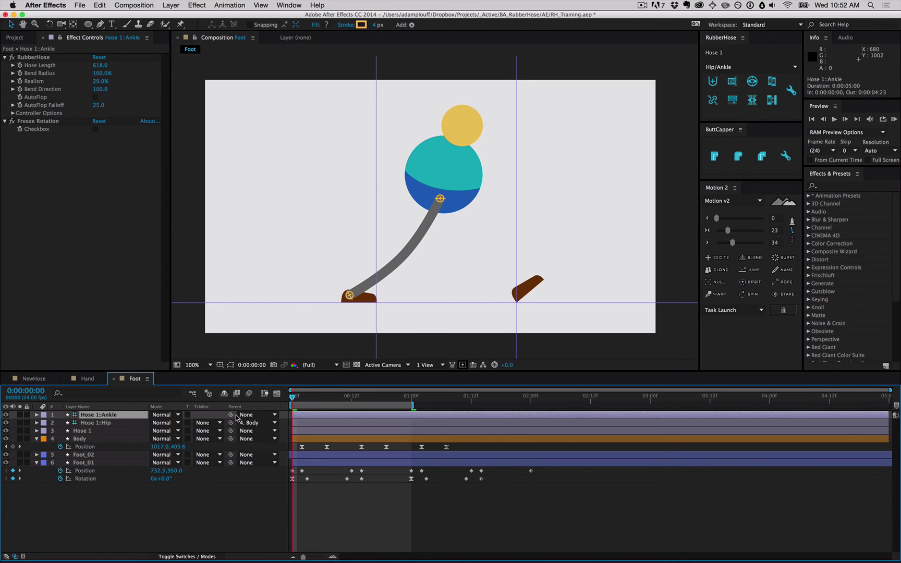
{"action": "left_click_drag", "start_coordinate": [232, 415], "coordinate": [112, 461]}
{"action": "left_click", "coordinate": [112, 461]}
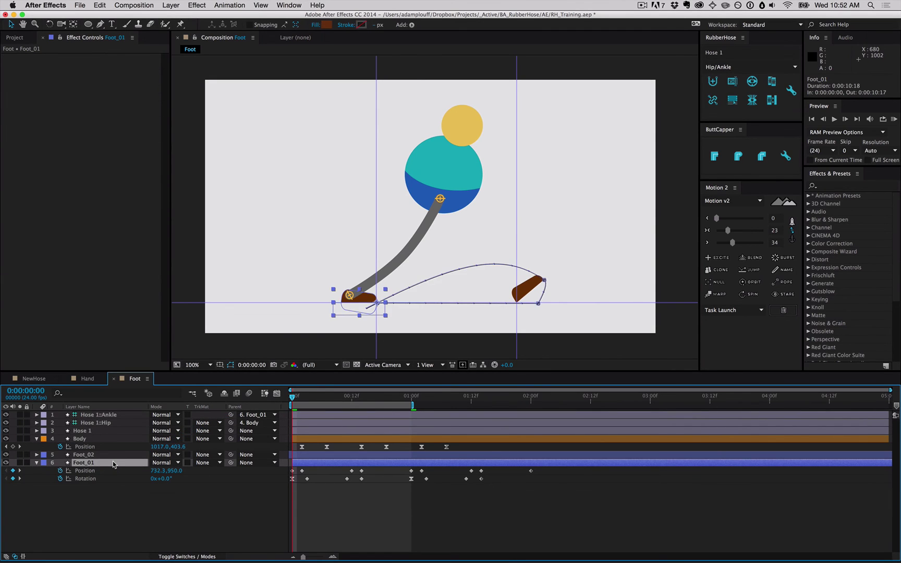
{"action": "left_click", "coordinate": [228, 498]}
{"action": "key", "text": "space"}
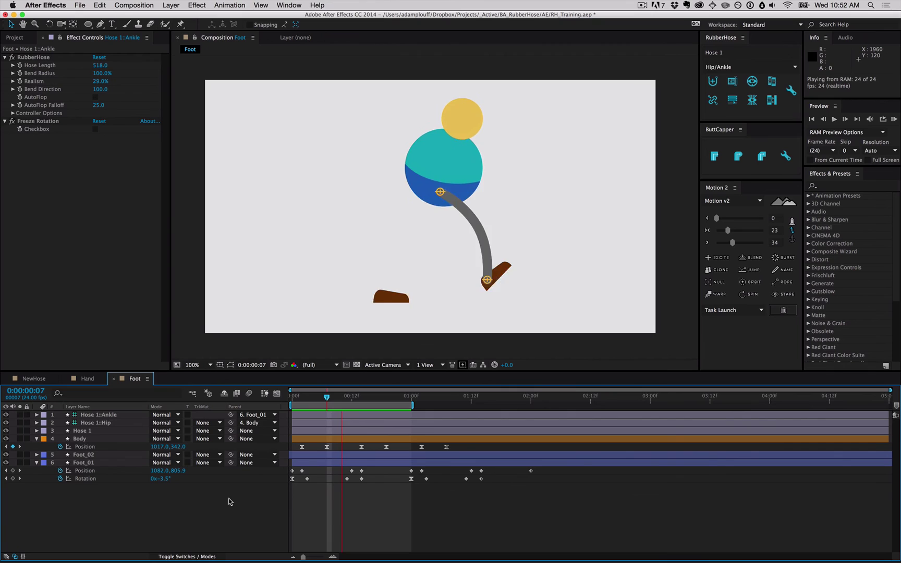